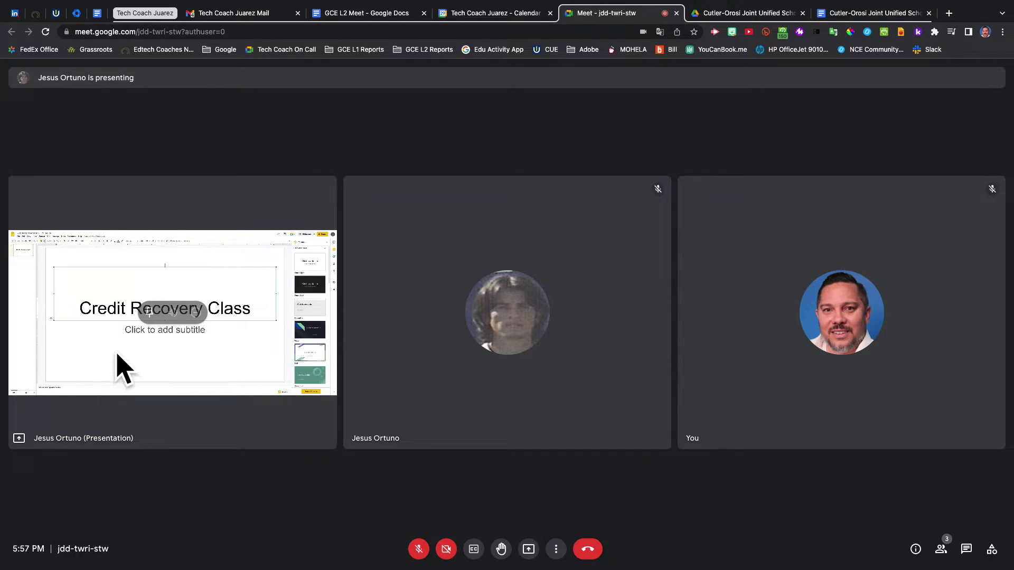
# - Test pinning the presentation and the other participant, then re-pin the Credit Recovery Class presentation
pyautogui.click(151, 313)
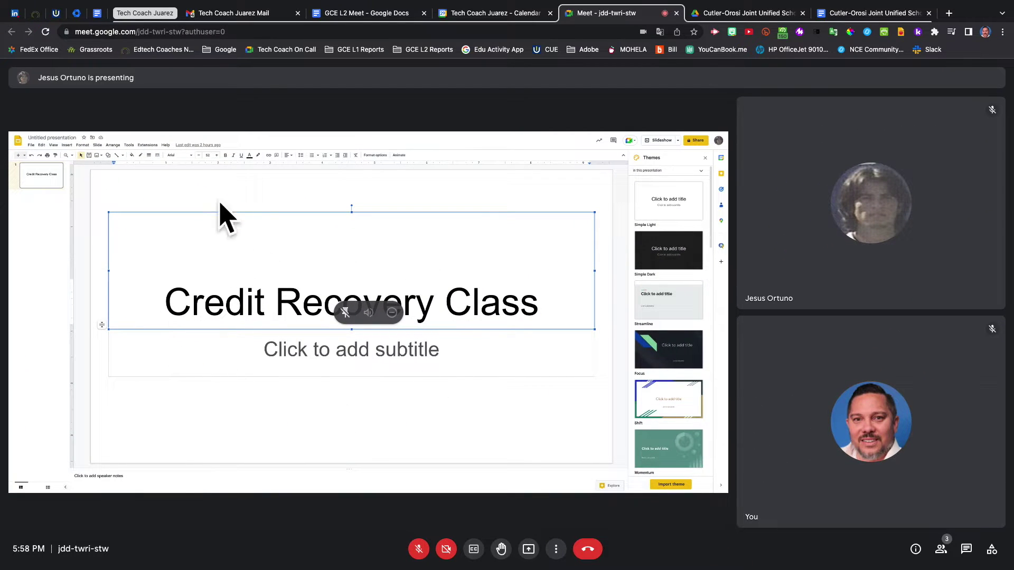
pyautogui.moveTo(871, 421)
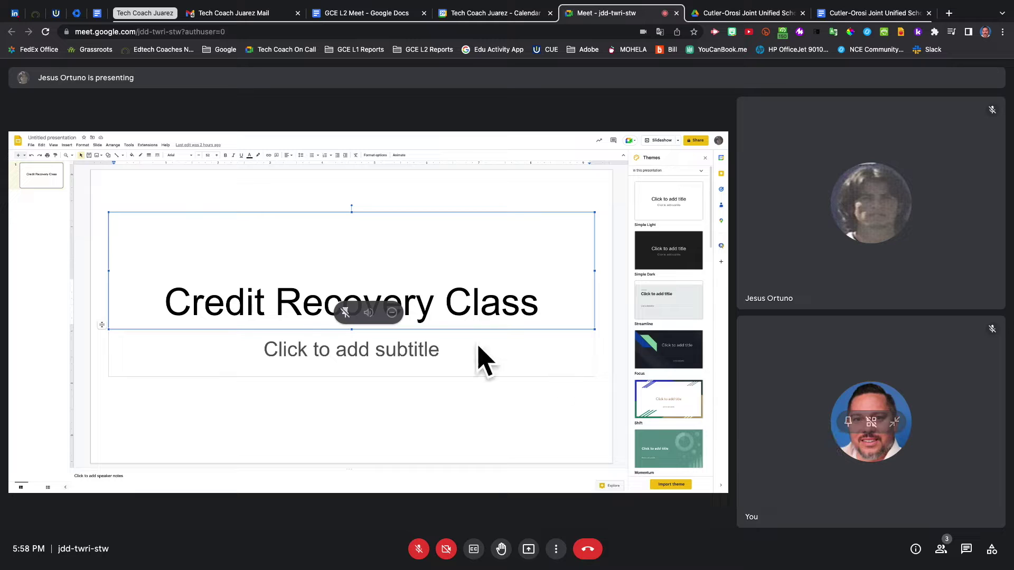
pyautogui.click(345, 313)
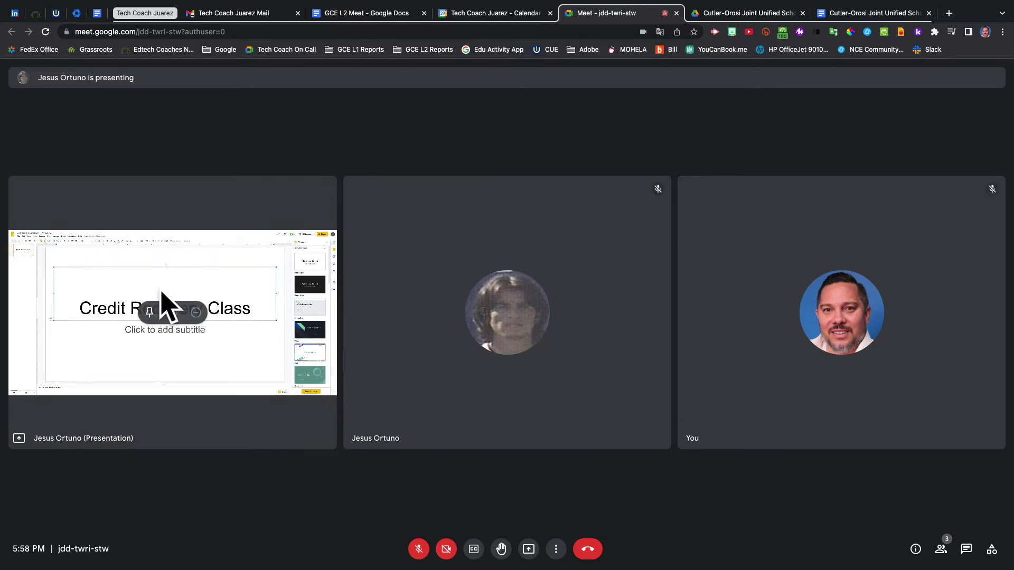
pyautogui.click(485, 313)
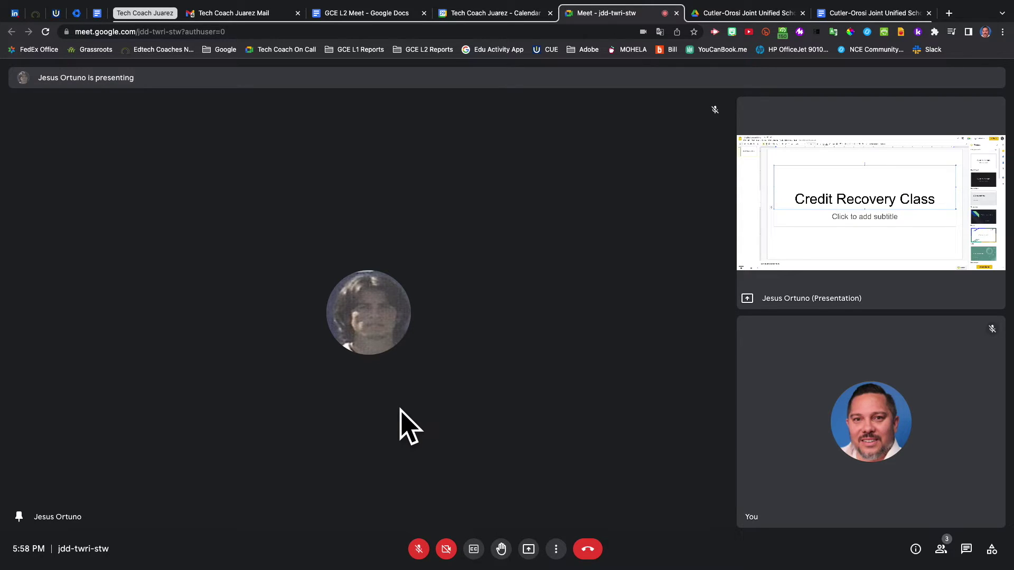
pyautogui.click(349, 317)
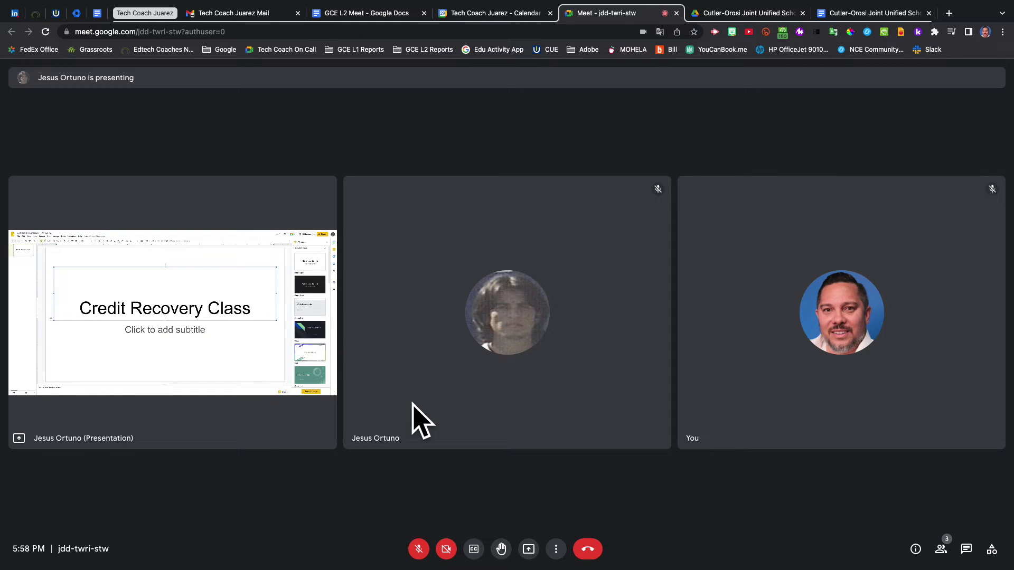
pyautogui.moveTo(159, 318)
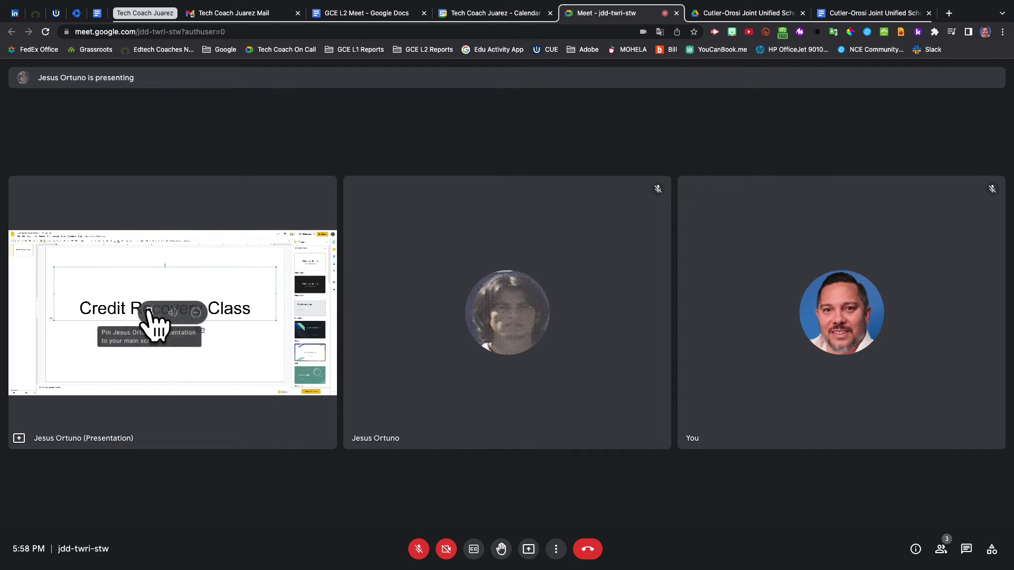
pyautogui.click(152, 316)
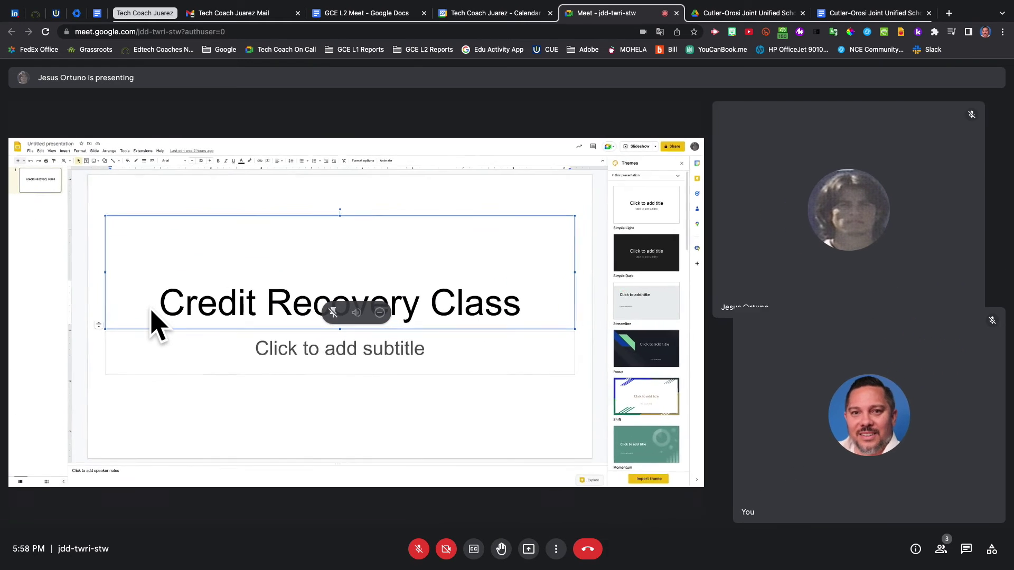